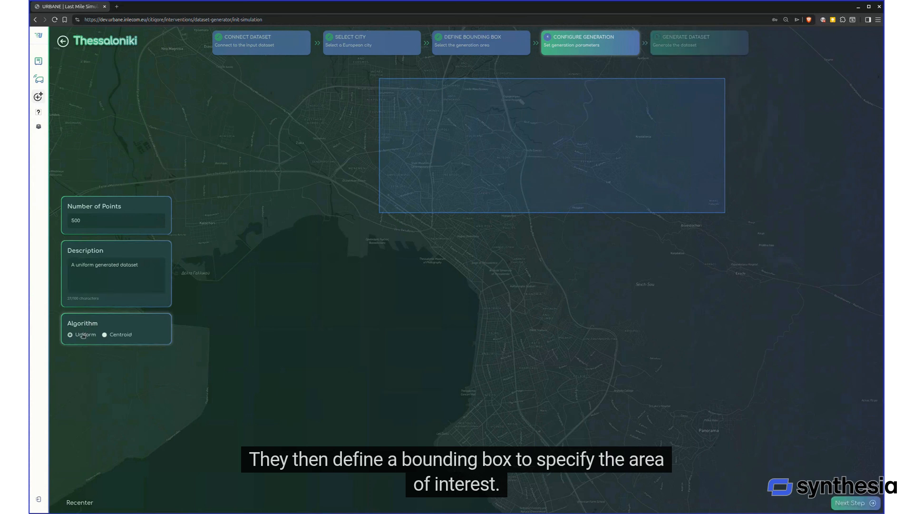
Generate the uniform dataset of 500 points for Thessaloniki and dismiss the confirmation
{"action": "left_click", "coordinate": [852, 503]}
{"action": "left_click", "coordinate": [480, 321]}
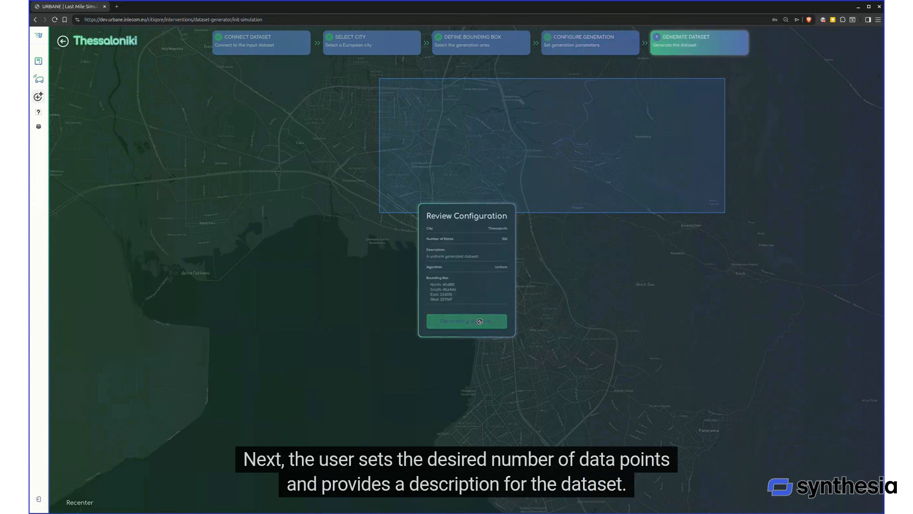
{"action": "left_click", "coordinate": [507, 62]}
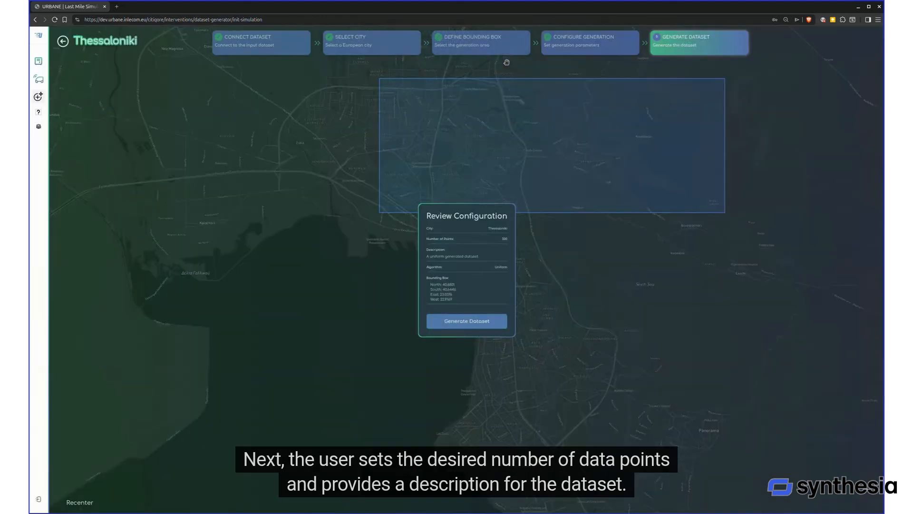
Redraw the generation area over northern Thessaloniki, spanning about 40.64–40.68 N and 22.91–23.05 E, and proceed to the generation parameters
{"action": "left_click", "coordinate": [480, 43]}
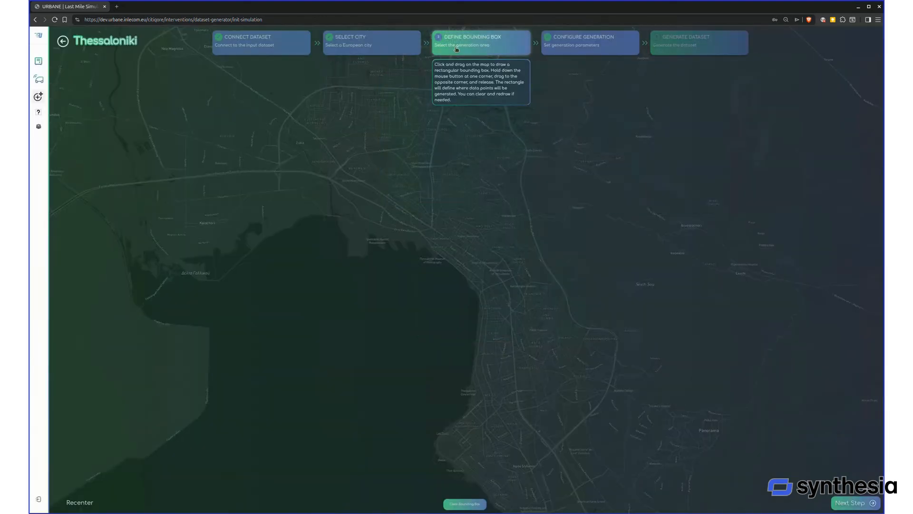
{"action": "left_click_drag", "start_coordinate": [358, 87], "coordinate": [771, 237]}
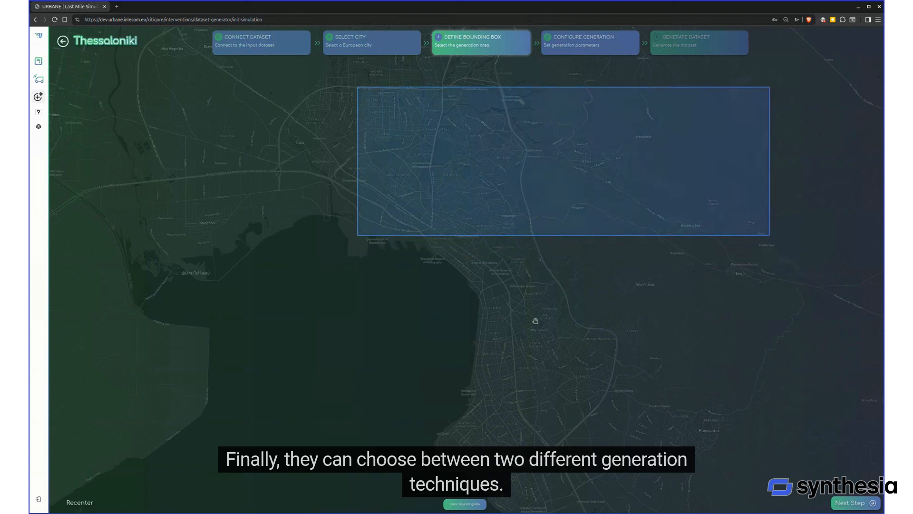
{"action": "left_click", "coordinate": [855, 502]}
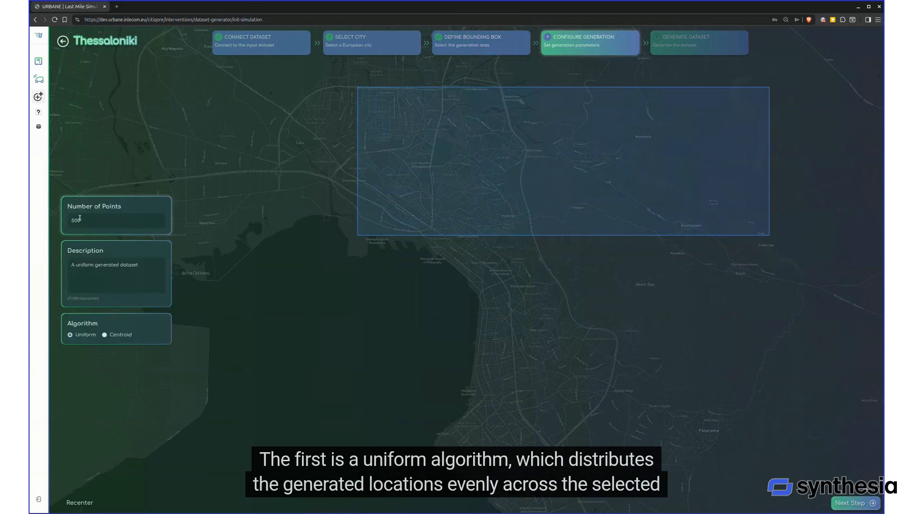
Change the dataset description to "A generated dataset with a centroid"
{"action": "double_click", "coordinate": [87, 261]}
{"action": "key", "text": "BackSpace"}
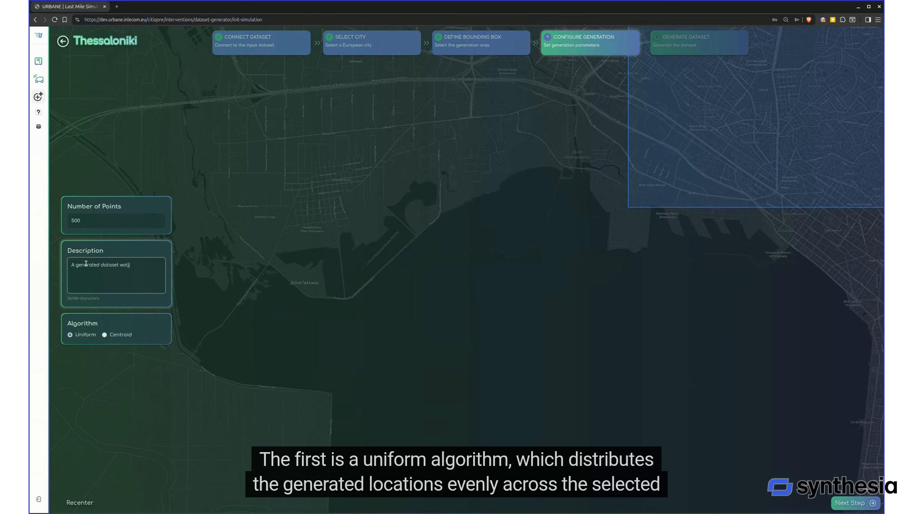
{"action": "key", "text": "BackSpace"}
{"action": "key", "text": "BackSpace"}
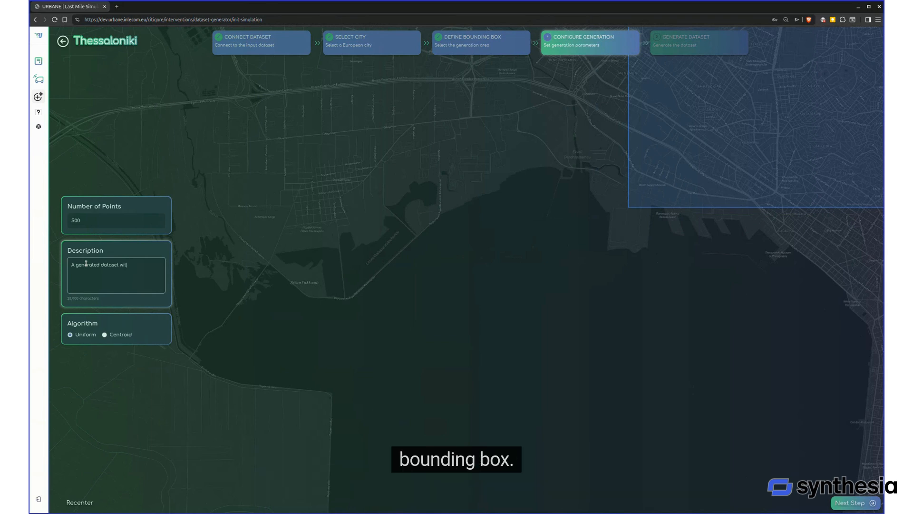
{"action": "type", "text": "h a centroid"}
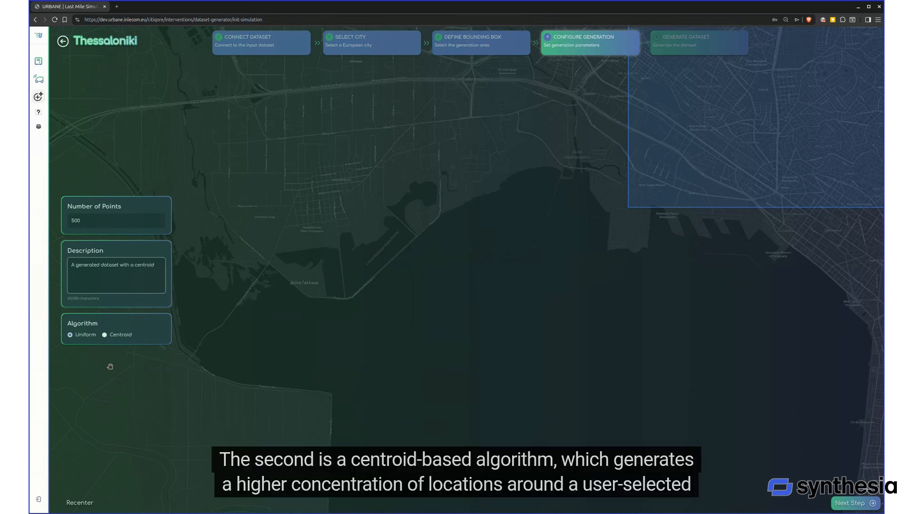
Choose the Centroid algorithm, placing the centroid in the western part of the bounding box at 40.6582, 22.9310 with a centrality level of 73%
{"action": "left_click", "coordinate": [107, 335]}
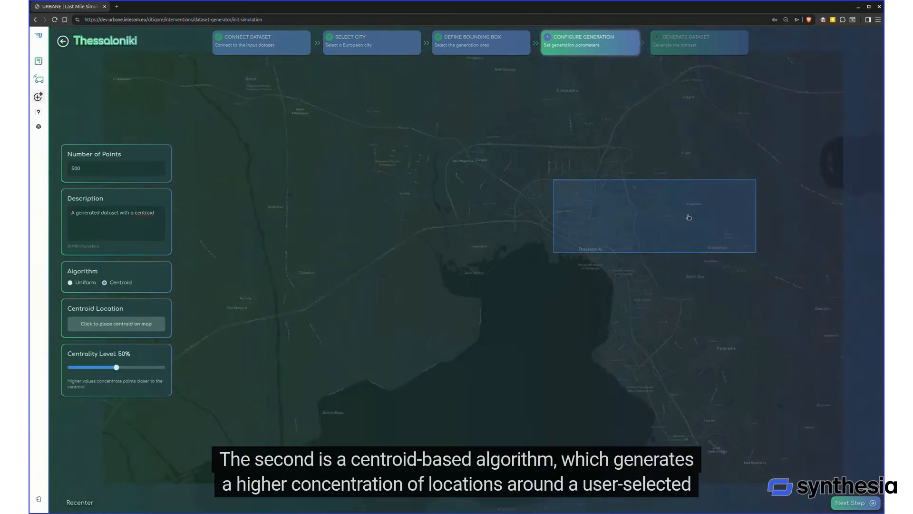
{"action": "left_click", "coordinate": [111, 318]}
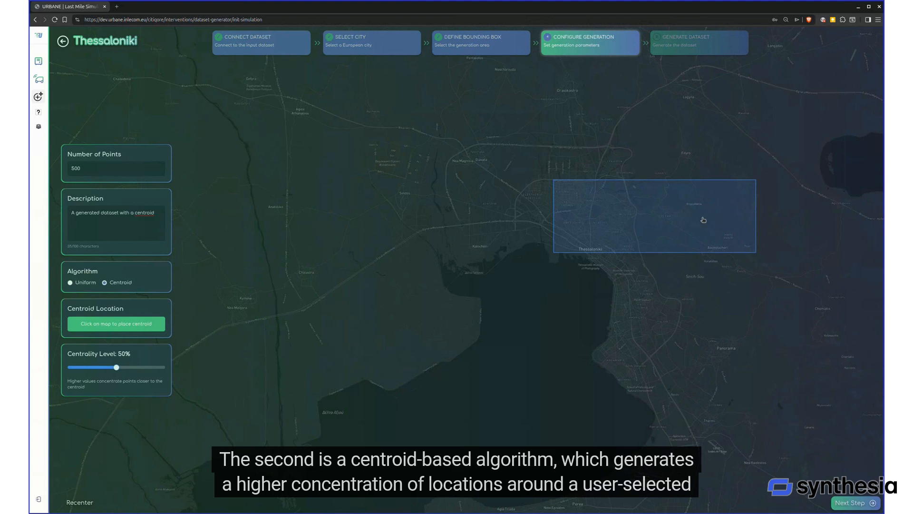
{"action": "left_click", "coordinate": [583, 218]}
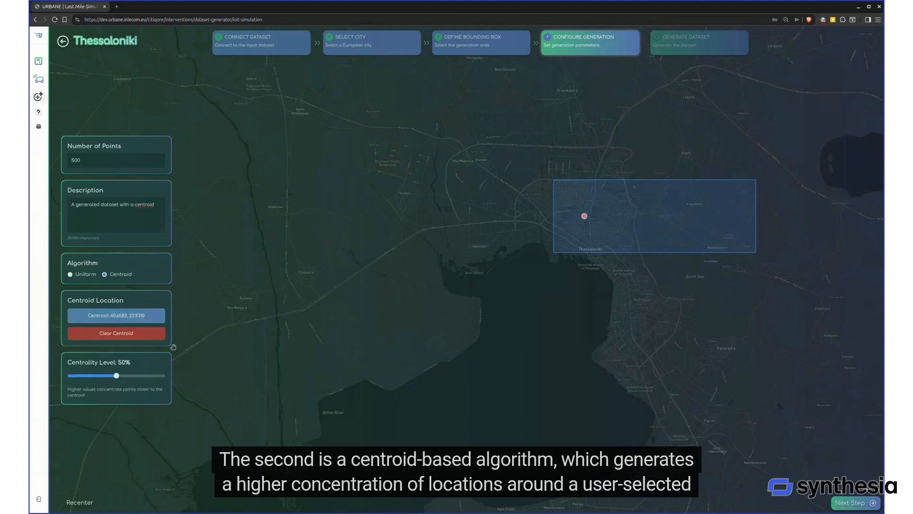
{"action": "left_click_drag", "start_coordinate": [116, 376], "coordinate": [138, 375]}
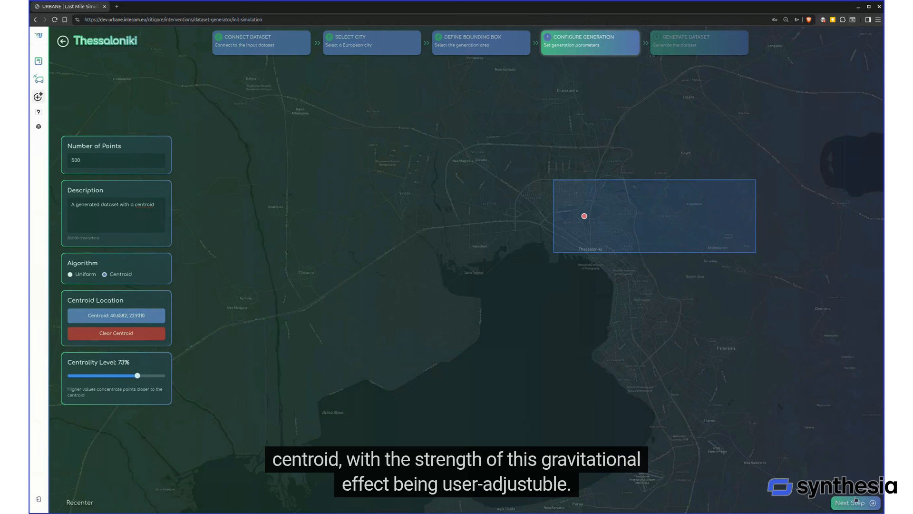
Generate the centroid dataset from the reviewed configuration and dismiss the confirmation
{"action": "left_click", "coordinate": [852, 503]}
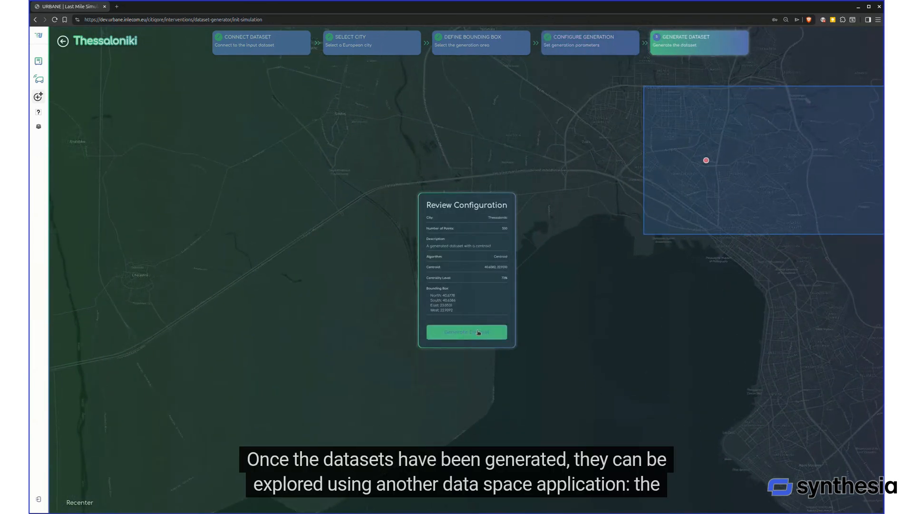
{"action": "left_click", "coordinate": [478, 332]}
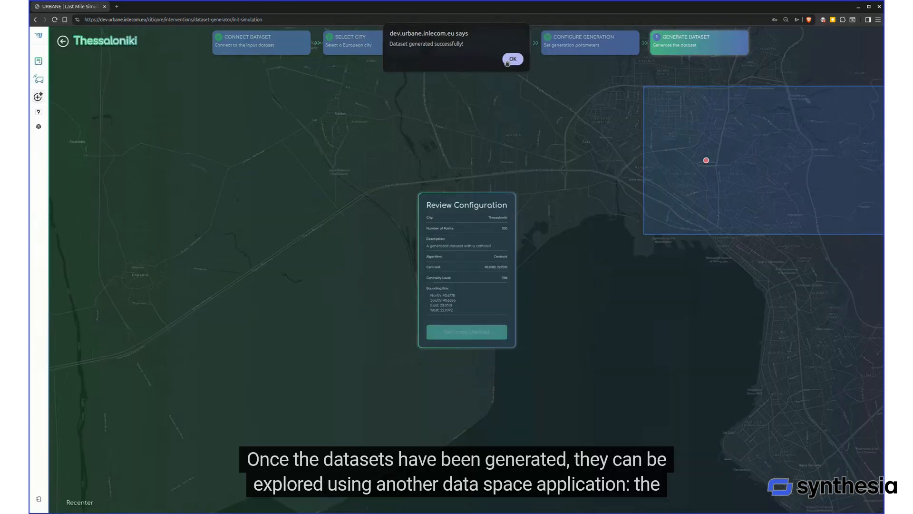
{"action": "left_click", "coordinate": [512, 59]}
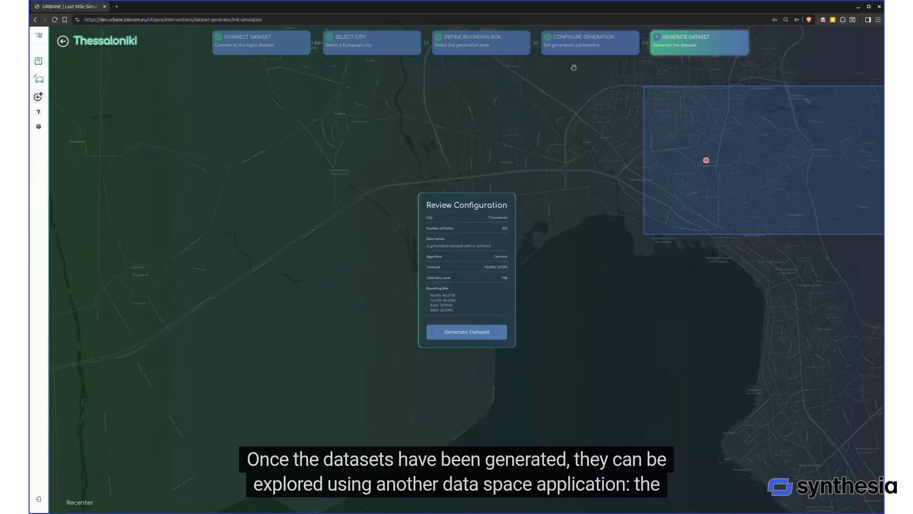
Switch to the Dataset Viewer and connect it to the dataspace with the prefilled URL and token
{"action": "left_click", "coordinate": [41, 34]}
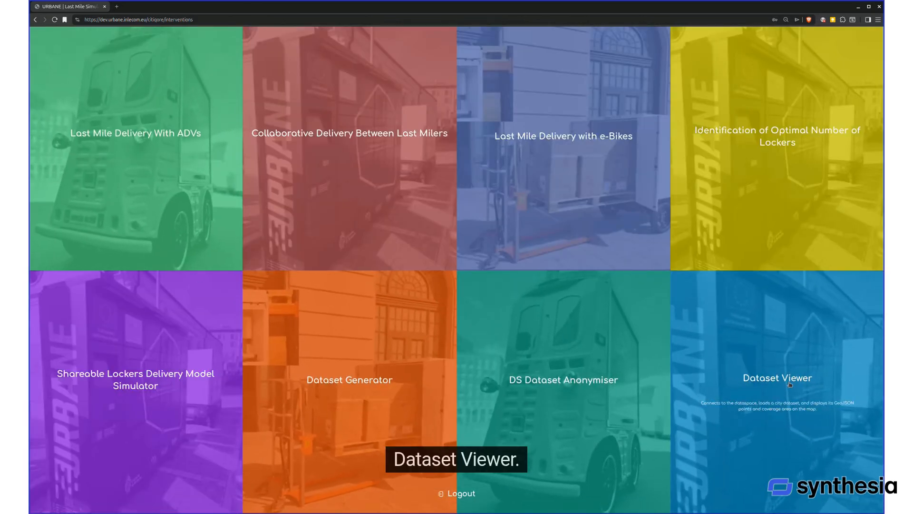
{"action": "left_click", "coordinate": [766, 397]}
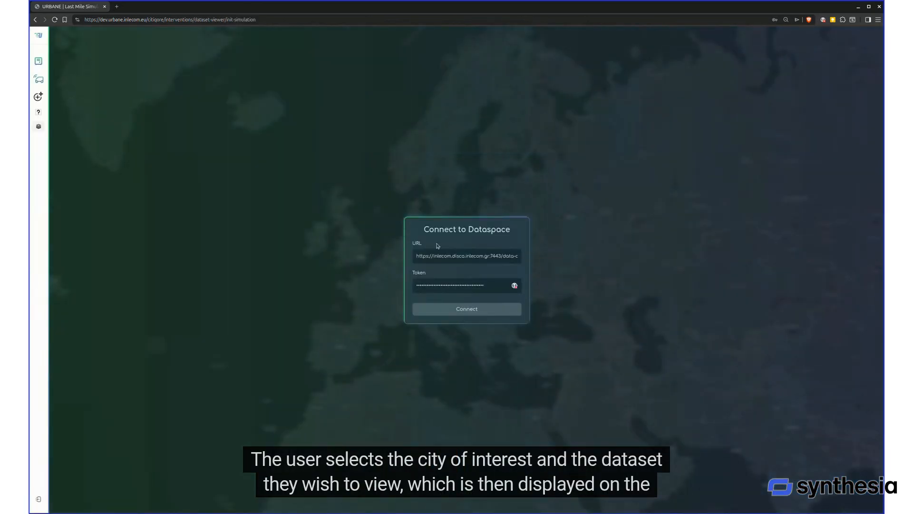
{"action": "left_click", "coordinate": [456, 310]}
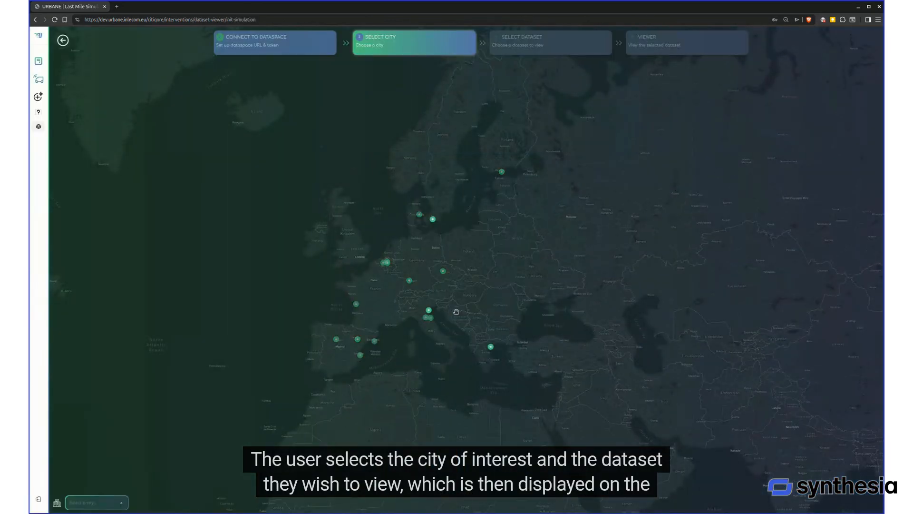
Select Thessaloniki and display its generated centroid dataset on the map
{"action": "left_click", "coordinate": [491, 348]}
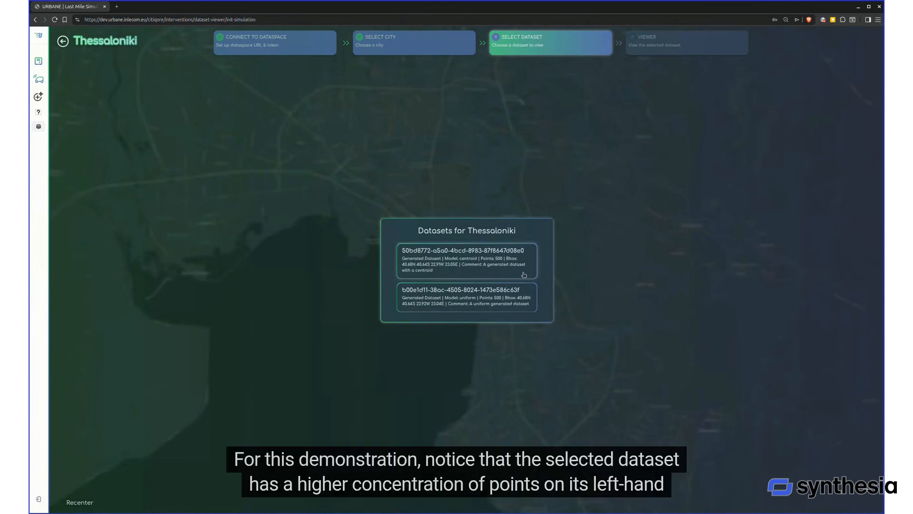
{"action": "left_click", "coordinate": [469, 272]}
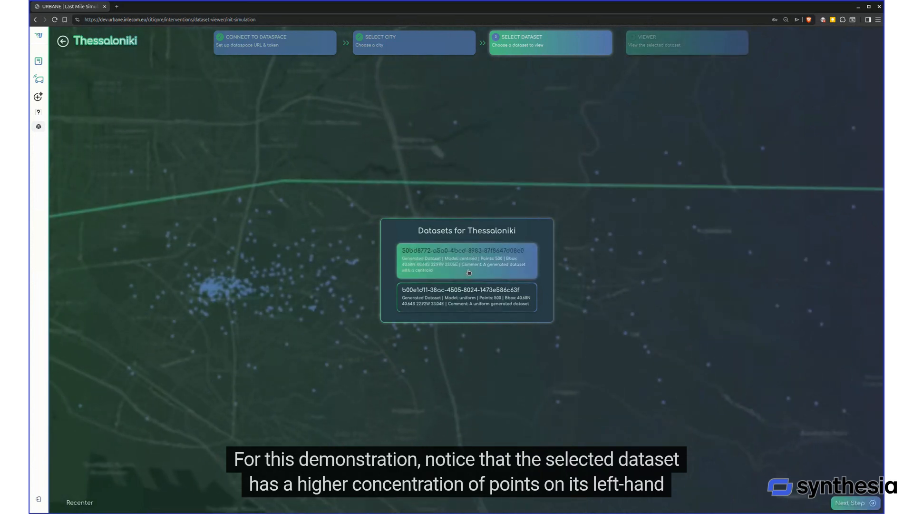
{"action": "left_click", "coordinate": [855, 501]}
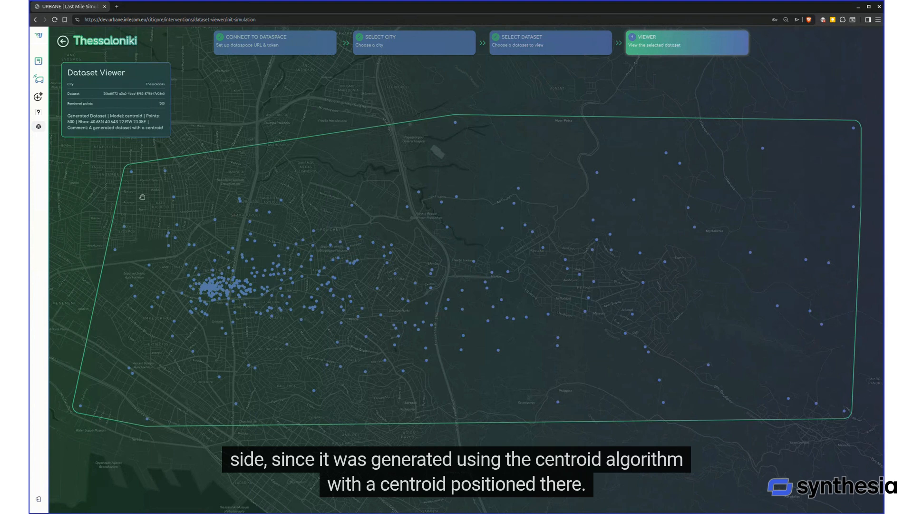
Switch to the DS Dataset Anonymiser and connect it to the dataspace with the prefilled URL and token
{"action": "left_click", "coordinate": [39, 34]}
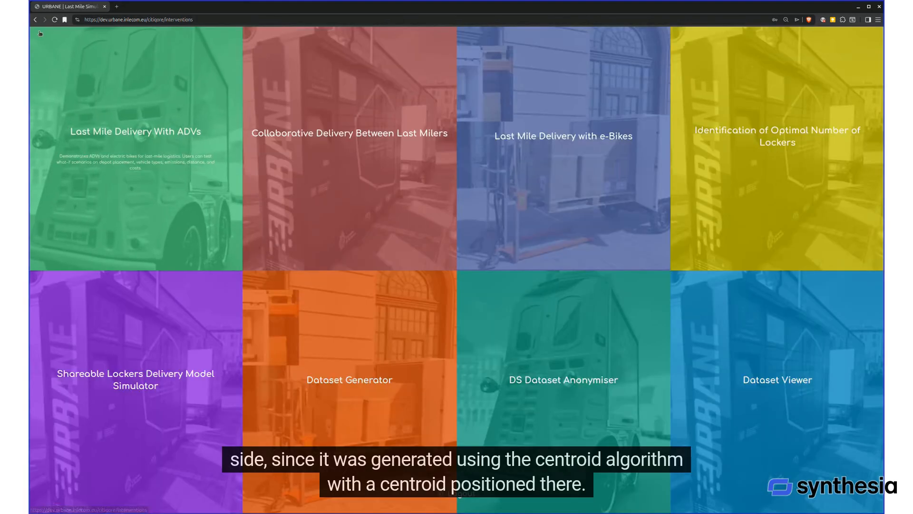
{"action": "left_click", "coordinate": [578, 385]}
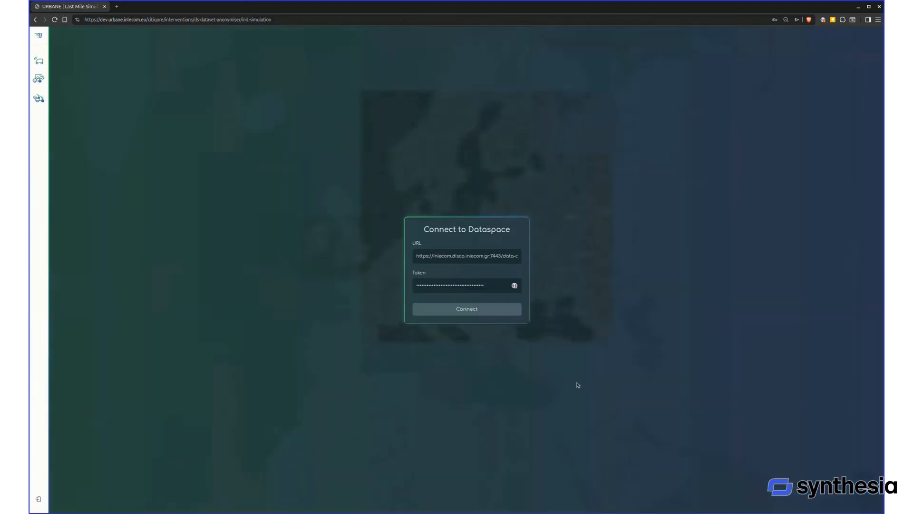
{"action": "left_click", "coordinate": [467, 309]}
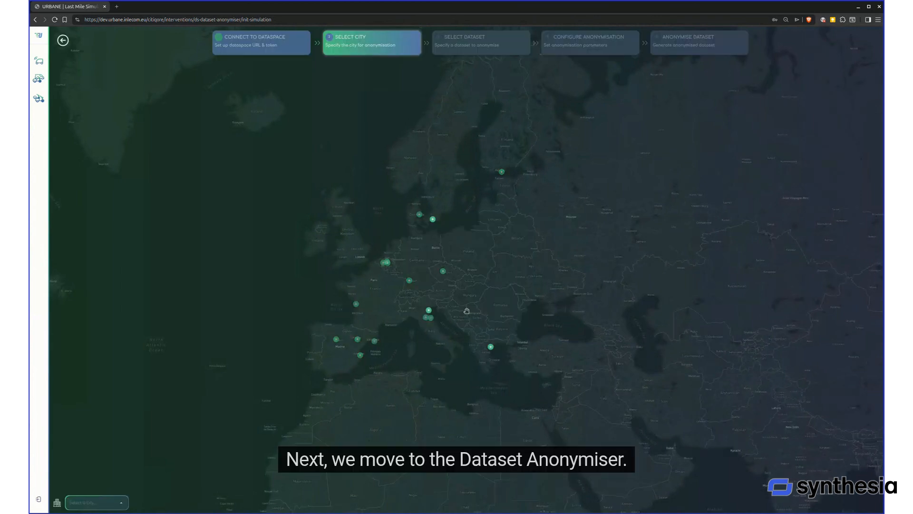
Select Thessaloniki and its centroid dataset for anonymisation, and proceed to the anonymisation parameters
{"action": "left_click", "coordinate": [491, 347]}
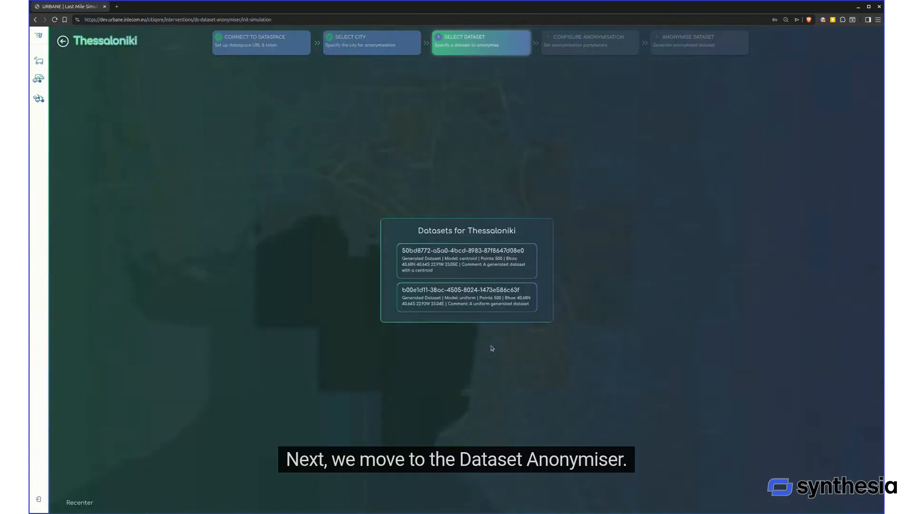
{"action": "left_click", "coordinate": [530, 271]}
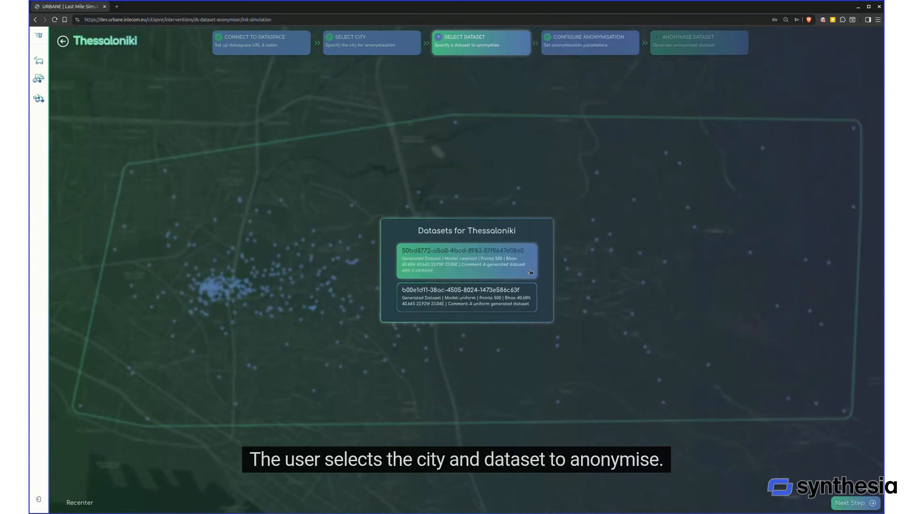
{"action": "left_click", "coordinate": [849, 503]}
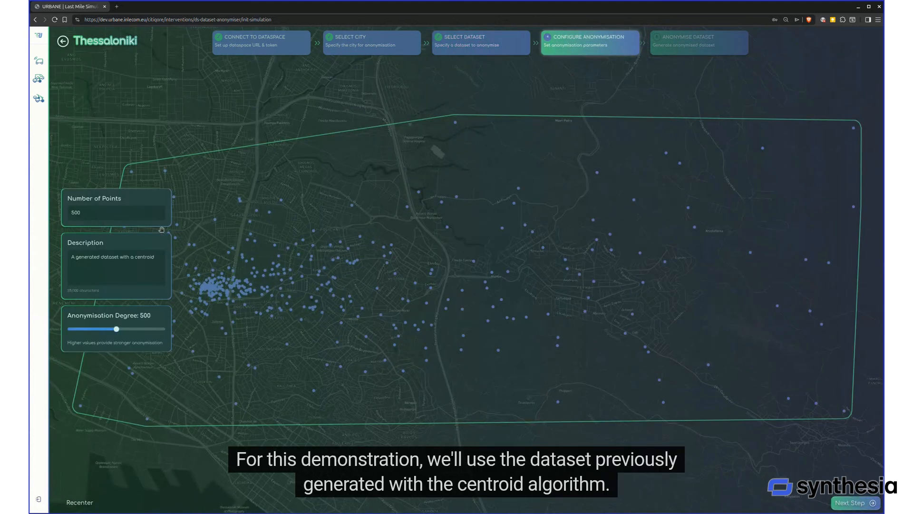
Configure the anonymisation with 50 points, the description "An anonymised dataset" and an anonymisation degree of 817
{"action": "left_click", "coordinate": [77, 212]}
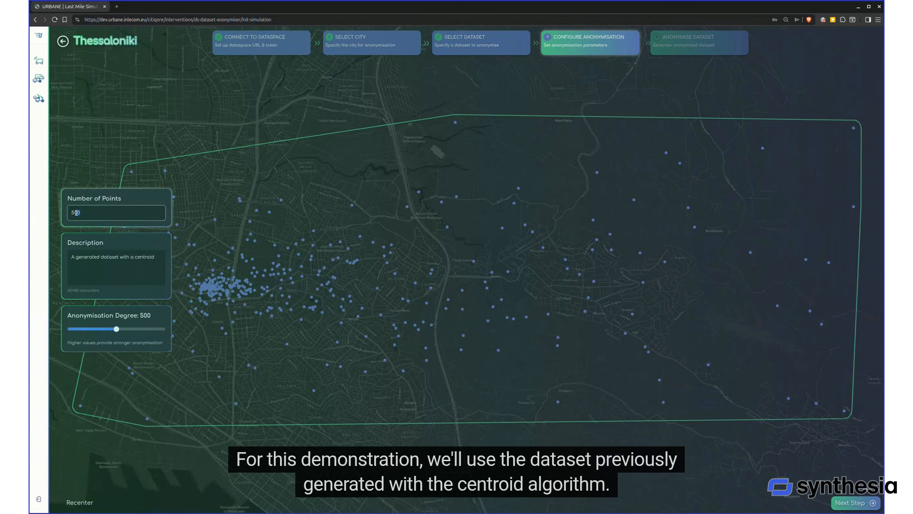
{"action": "left_click", "coordinate": [68, 257]}
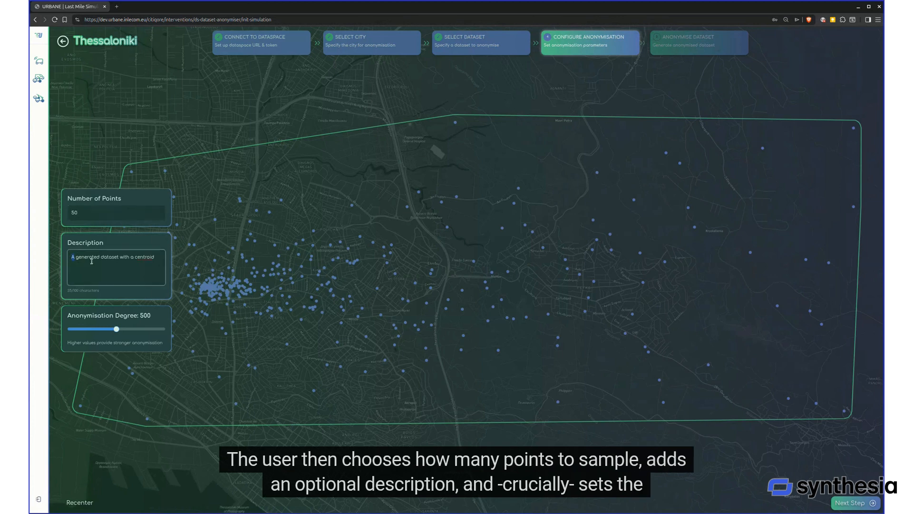
{"action": "type", "text": "n anonymised"}
{"action": "key", "text": "ctrl+Delete"}
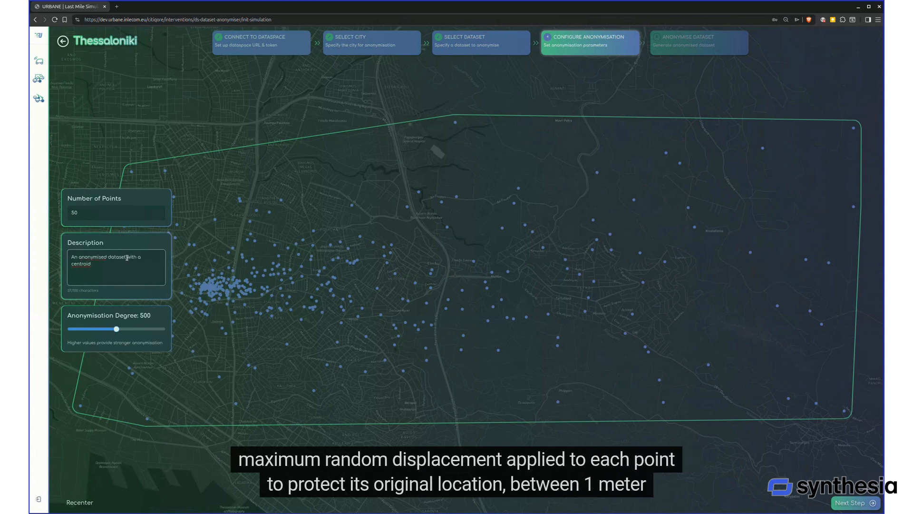
{"action": "left_click_drag", "start_coordinate": [127, 257], "coordinate": [128, 265]}
{"action": "key", "text": "BackSpace"}
{"action": "left_click_drag", "start_coordinate": [116, 329], "coordinate": [146, 330]}
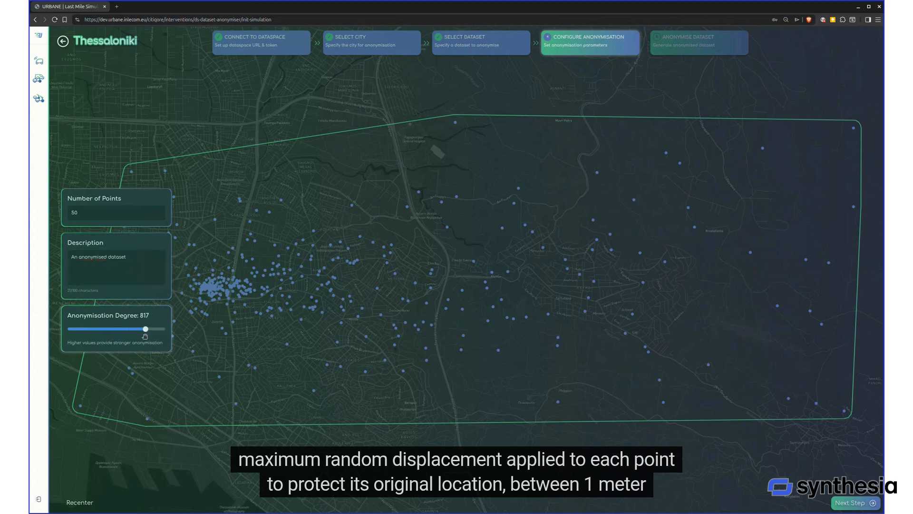
Anonymise the dataset from the reviewed configuration and return to the overview of applications
{"action": "left_click", "coordinate": [852, 503]}
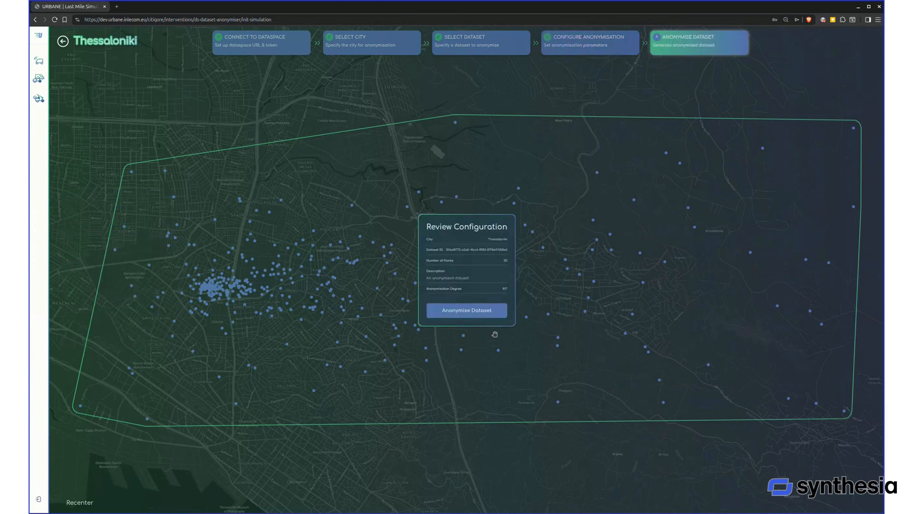
{"action": "left_click", "coordinate": [458, 312]}
{"action": "left_click", "coordinate": [457, 311]}
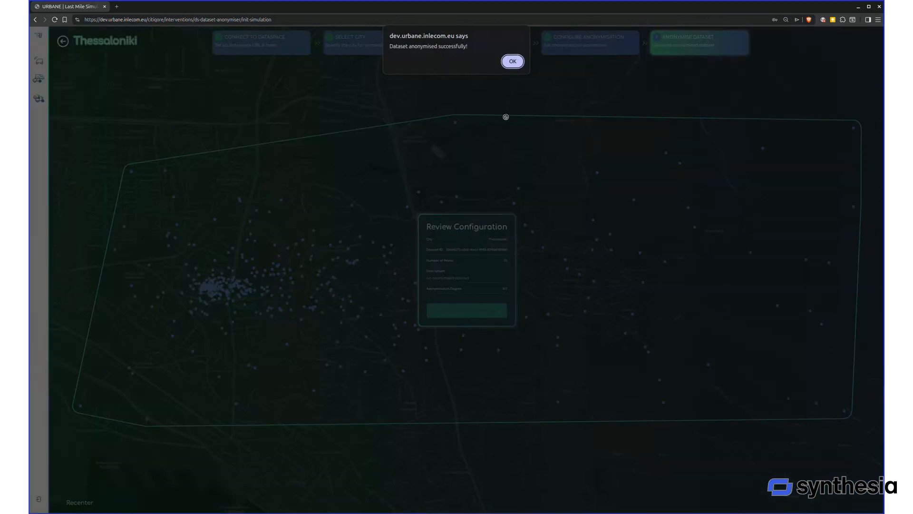
{"action": "left_click", "coordinate": [513, 62]}
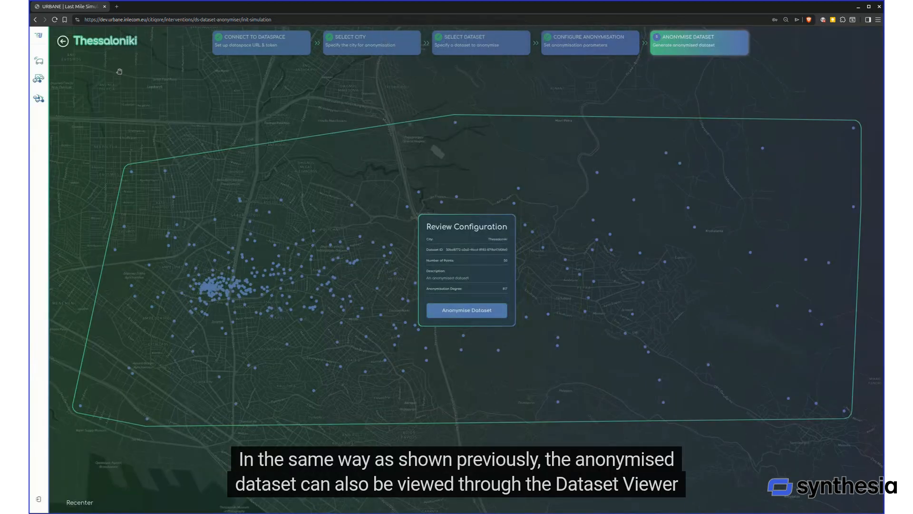
{"action": "left_click", "coordinate": [43, 37]}
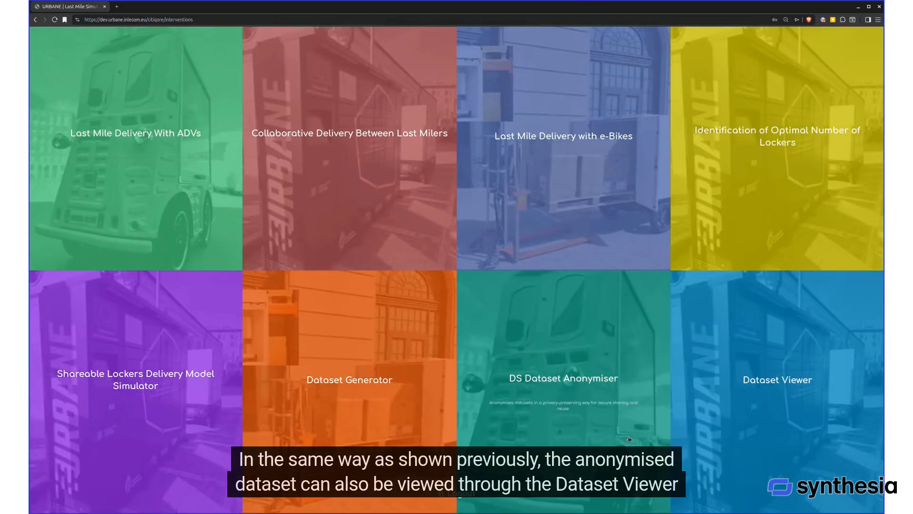
Open the Dataset Viewer, connect to the dataspace with the prefilled credentials, and display Thessaloniki's anonymised dataset on the map
{"action": "left_click", "coordinate": [762, 384]}
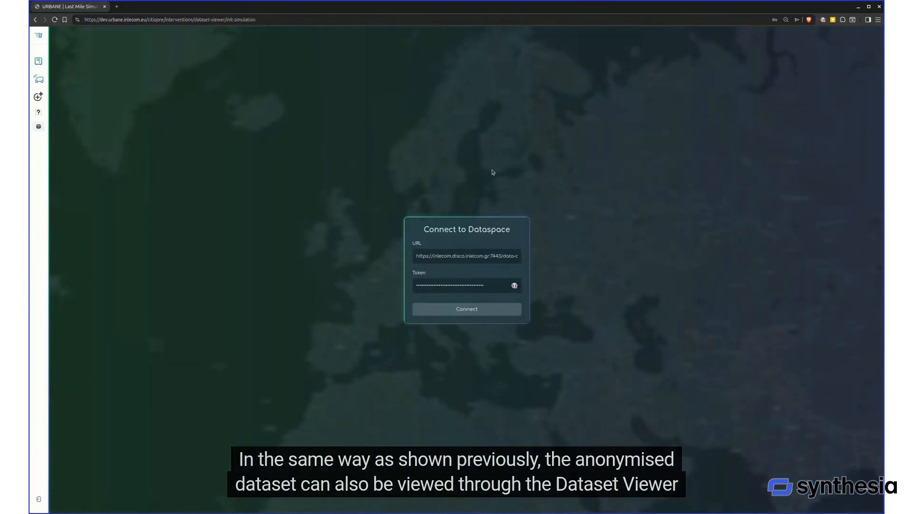
{"action": "left_click", "coordinate": [458, 309]}
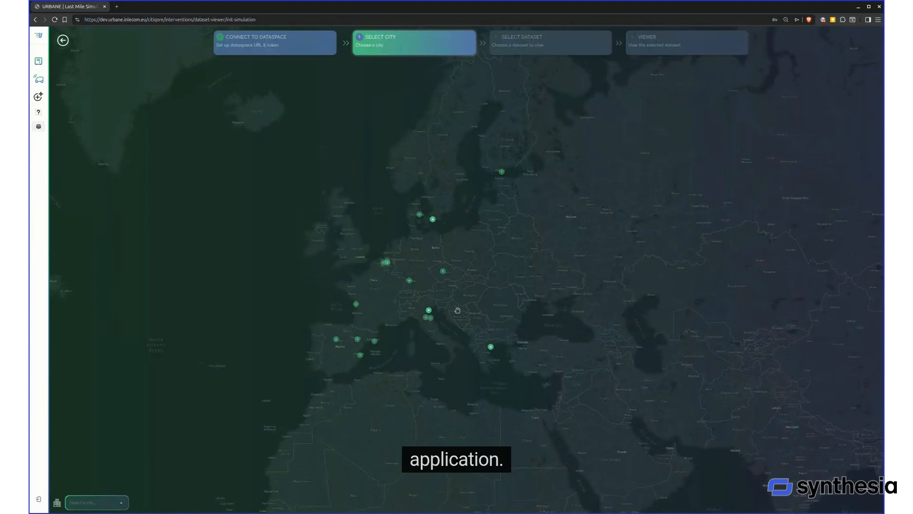
{"action": "left_click", "coordinate": [491, 348]}
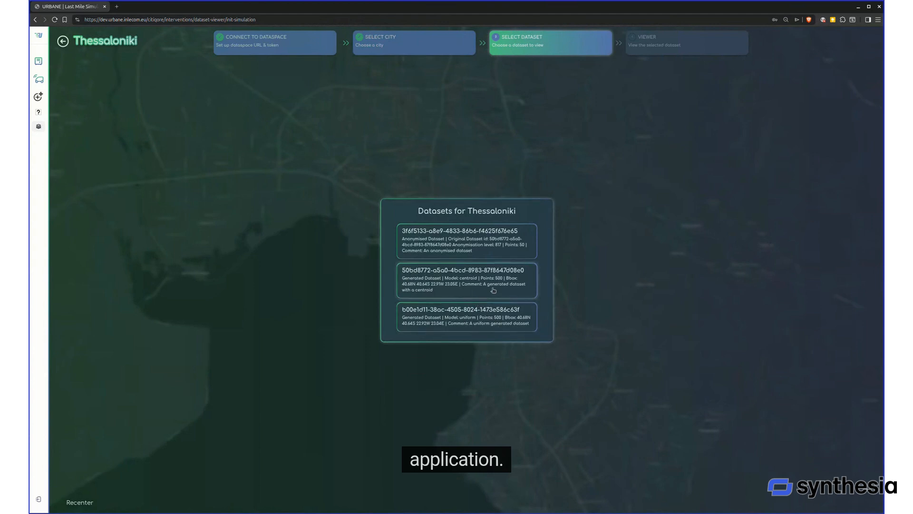
{"action": "left_click", "coordinate": [477, 257]}
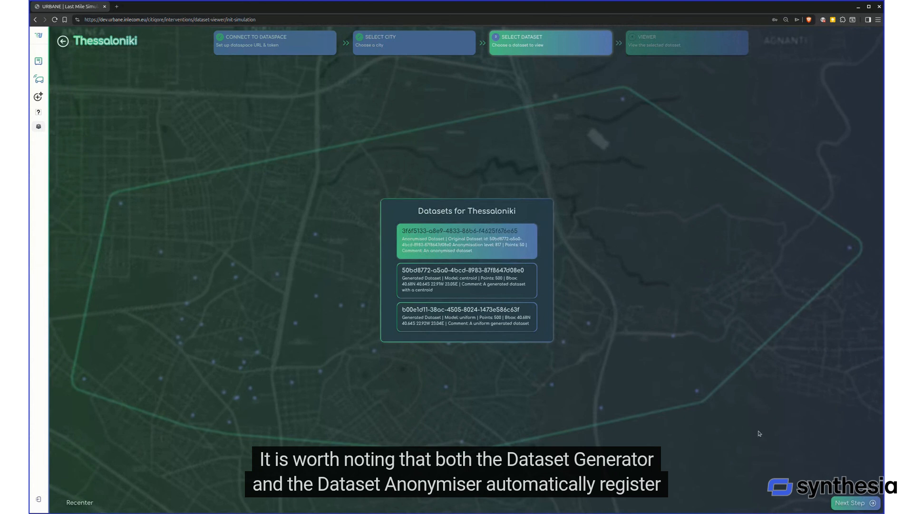
{"action": "left_click", "coordinate": [852, 503]}
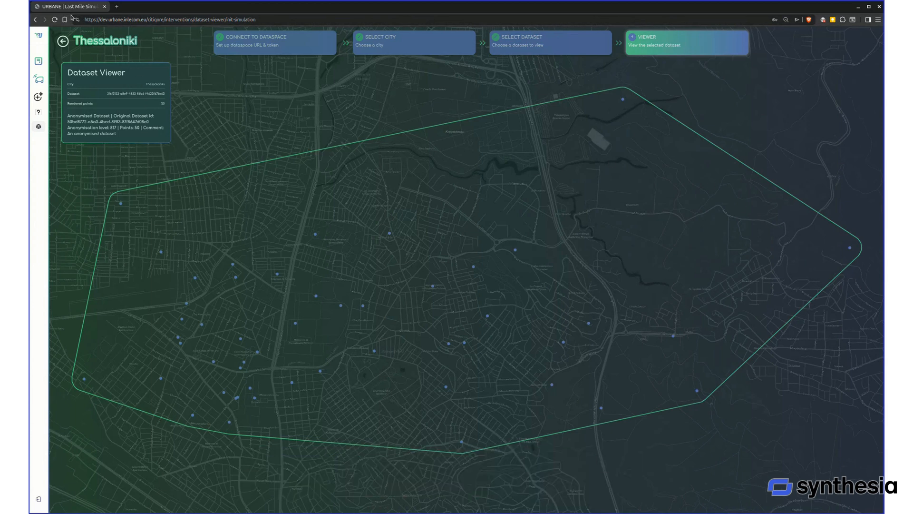
Switch to the DISCO data space connector at inlecom.disco.inlecom.gr:7443
{"action": "left_click", "coordinate": [115, 18]}
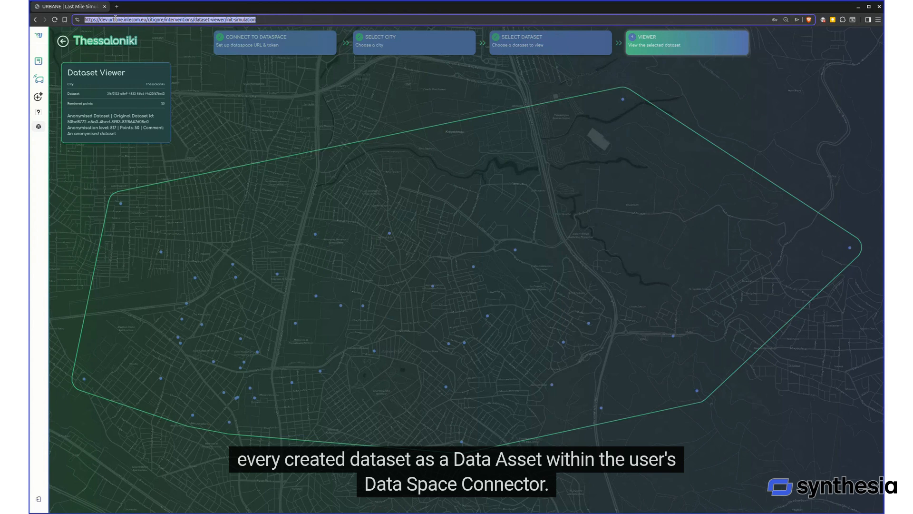
{"action": "type", "text": "inlecom.disco"}
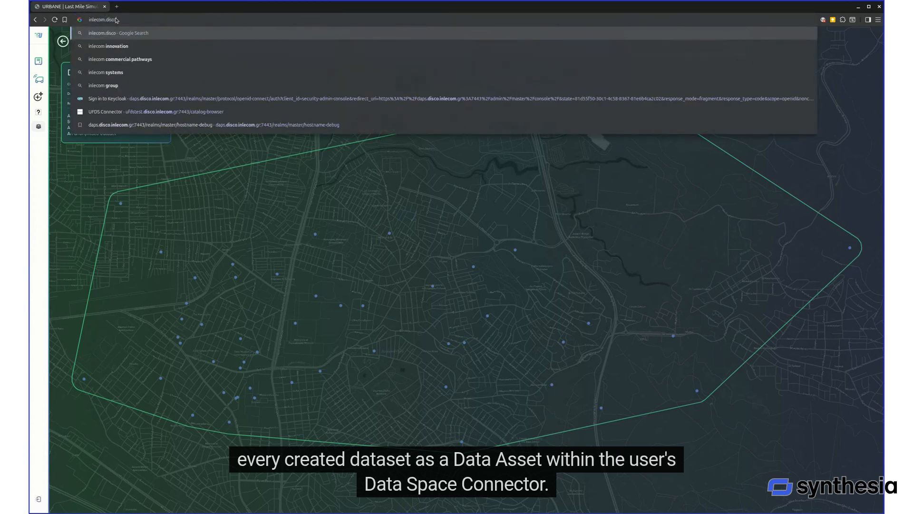
{"action": "type", "text": ".inlecom"}
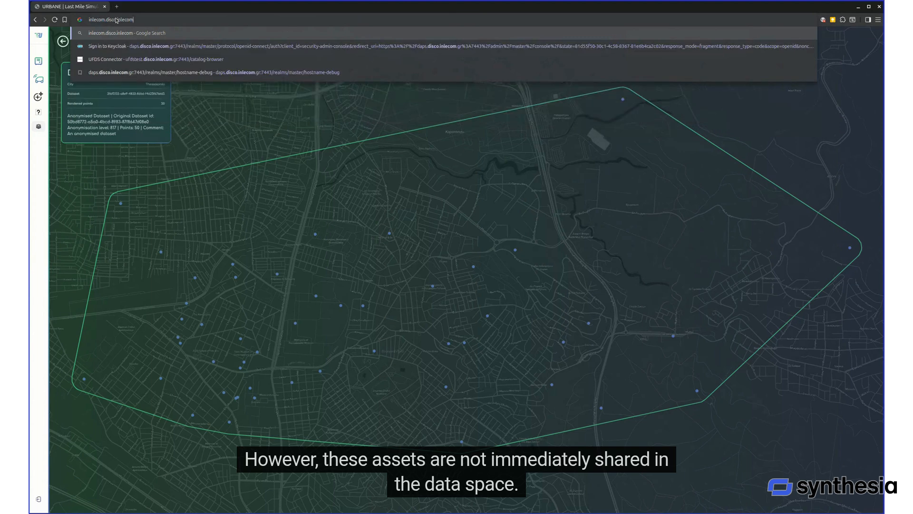
{"action": "type", "text": ".gr:"}
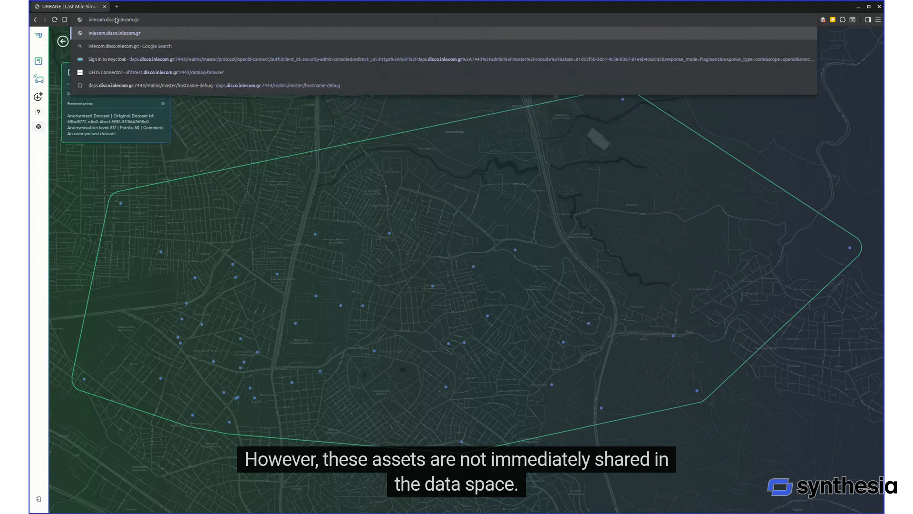
{"action": "type", "text": "7443"}
{"action": "key", "text": "Return"}
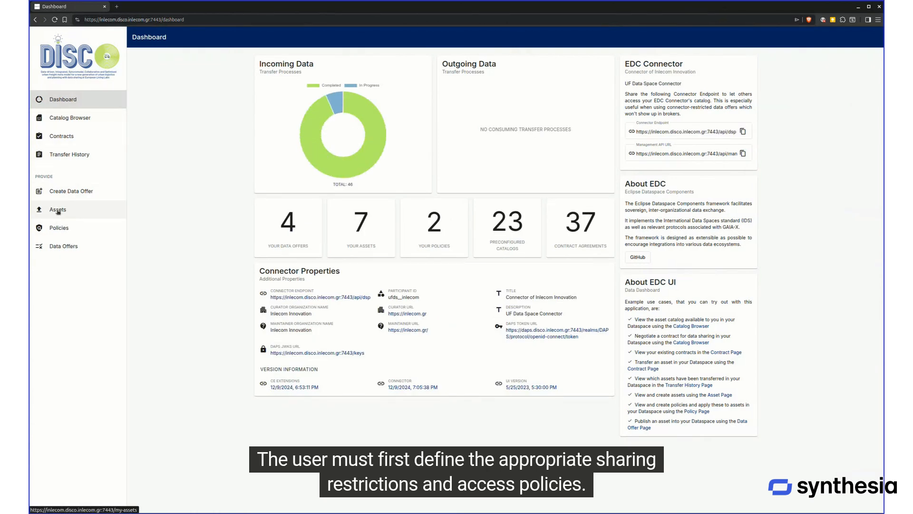
Examine the connector's registered assets, checking the comments of the anonymised, centroid and uniform Thessaloniki datasets
{"action": "left_click", "coordinate": [57, 210]}
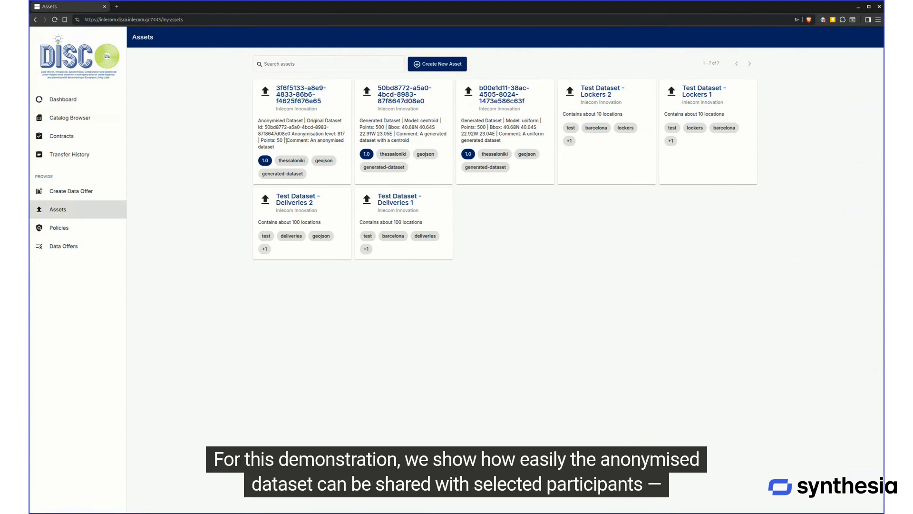
{"action": "left_click_drag", "start_coordinate": [311, 140], "coordinate": [328, 148]}
{"action": "left_click_drag", "start_coordinate": [420, 135], "coordinate": [421, 141]}
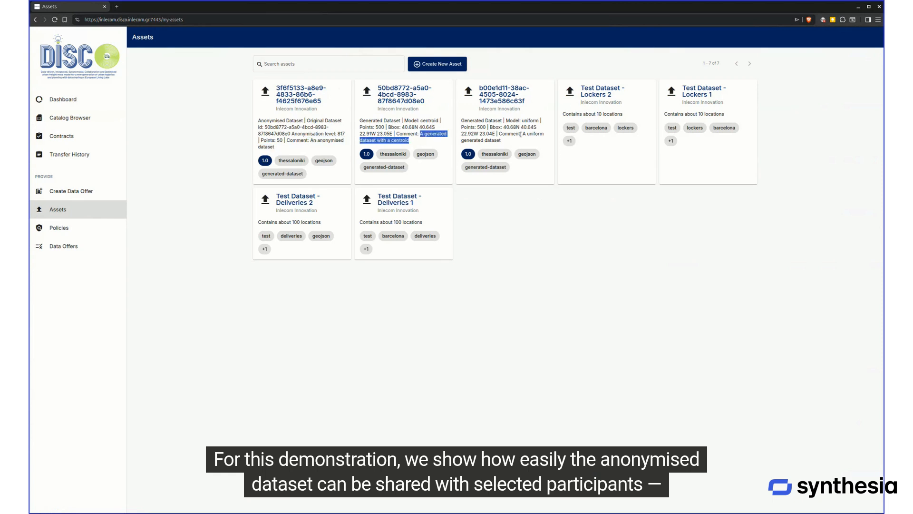
{"action": "left_click_drag", "start_coordinate": [523, 134], "coordinate": [527, 143]}
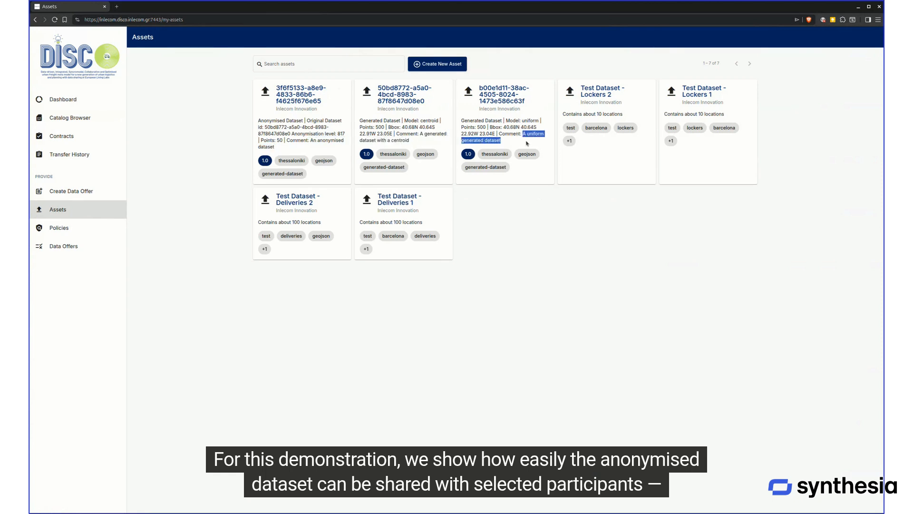
Examine the access policies, checking which participant IDs the thessaloniki-group policy covers
{"action": "left_click", "coordinate": [59, 228]}
{"action": "mouse_move", "coordinate": [287, 108]}
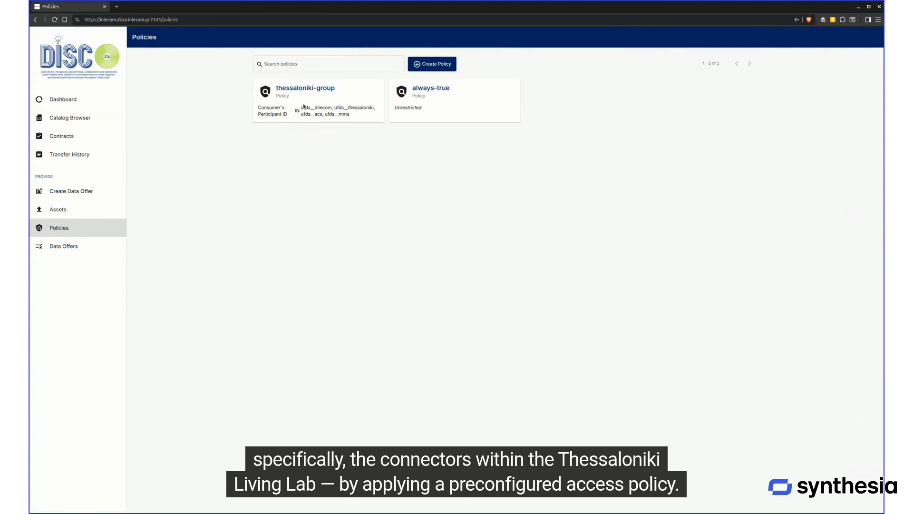
{"action": "left_click_drag", "start_coordinate": [302, 107], "coordinate": [357, 117]}
{"action": "left_click", "coordinate": [423, 151]}
Review the existing data offers, and identify the anonymised dataset among the assets by its comment
{"action": "left_click", "coordinate": [68, 249]}
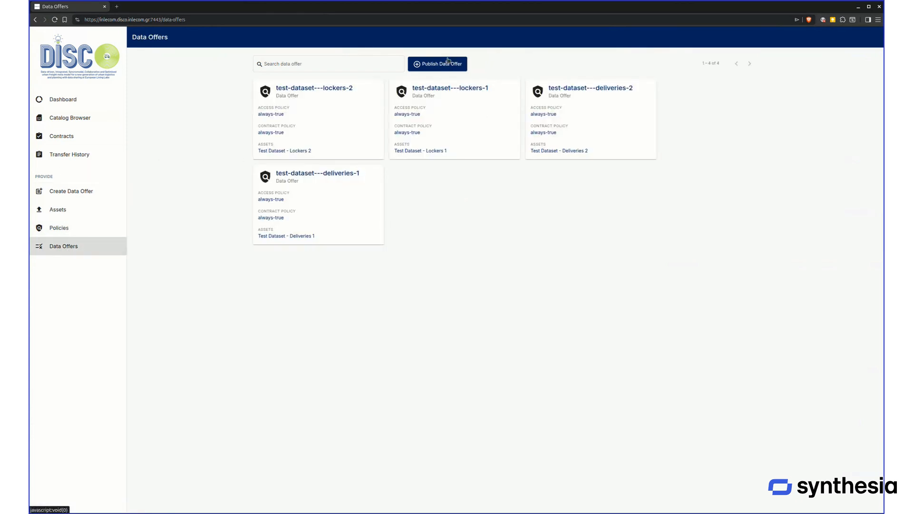
{"action": "left_click", "coordinate": [58, 210]}
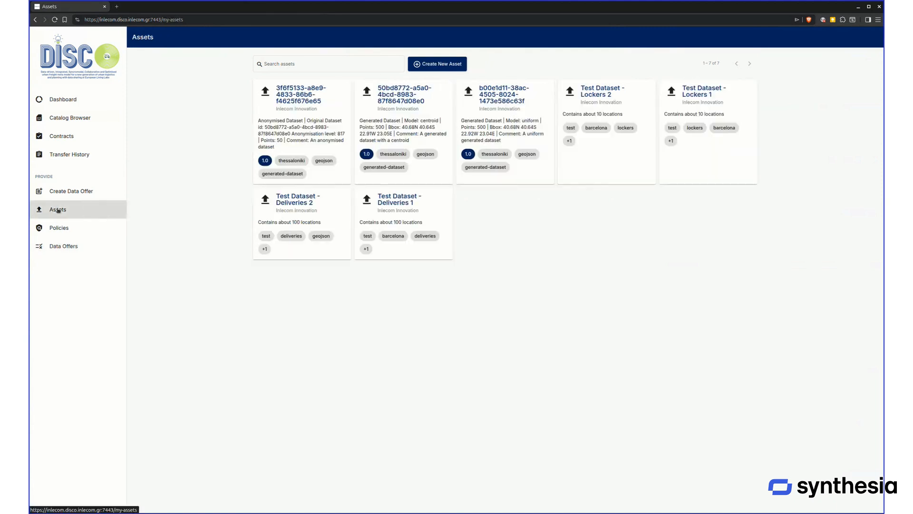
{"action": "left_click_drag", "start_coordinate": [310, 141], "coordinate": [275, 147]}
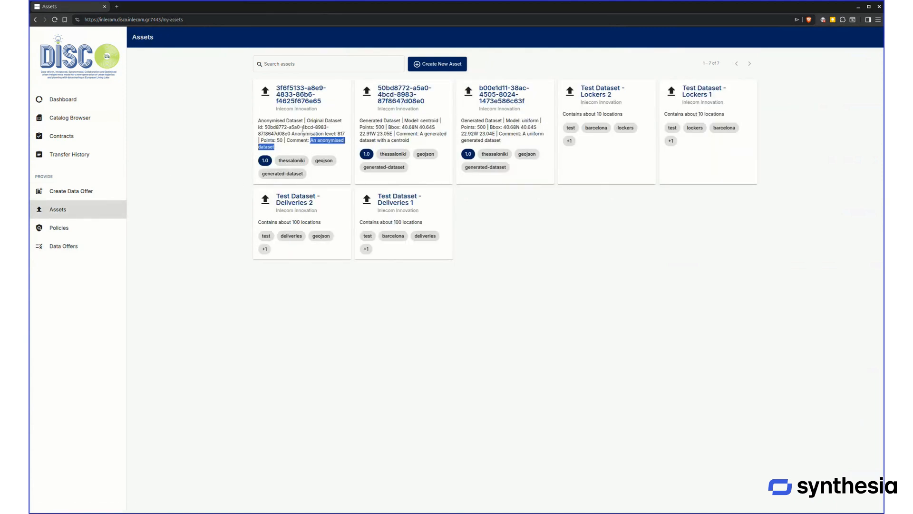
Start a new data offer with ID "anonymised-thessaloniki-dataset" and thessaloniki-group as both access policy and contract policy
{"action": "left_click", "coordinate": [75, 248]}
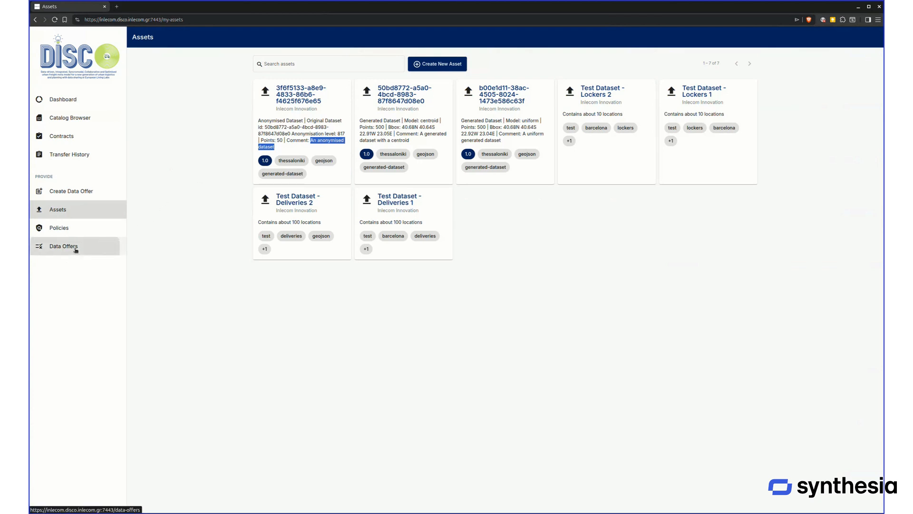
{"action": "left_click", "coordinate": [434, 63]}
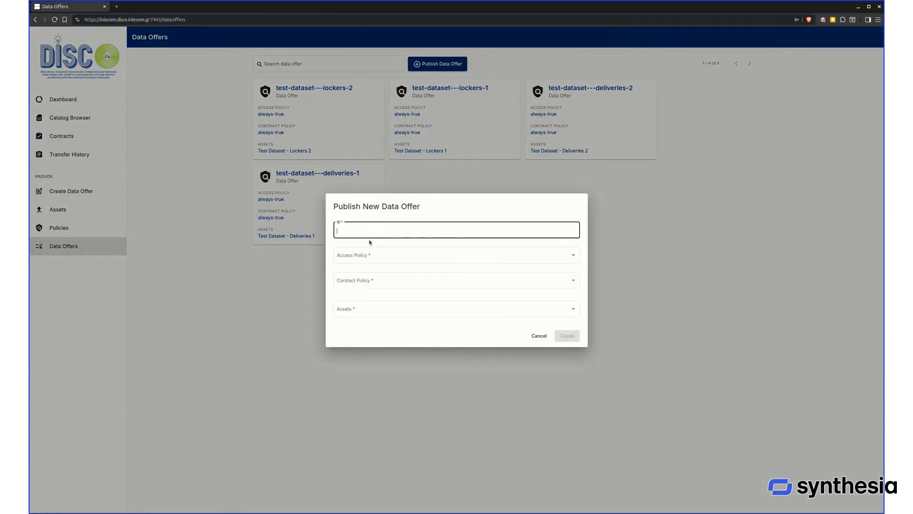
{"action": "type", "text": "anonymised-thessaloniki-dataset"}
{"action": "left_click", "coordinate": [367, 257]}
{"action": "left_click", "coordinate": [357, 267]}
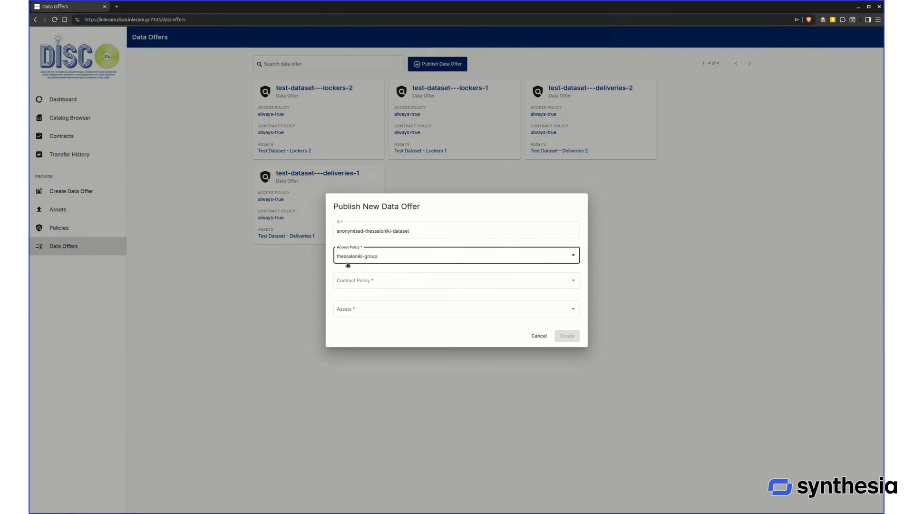
{"action": "left_click", "coordinate": [393, 282]}
{"action": "left_click", "coordinate": [373, 294]}
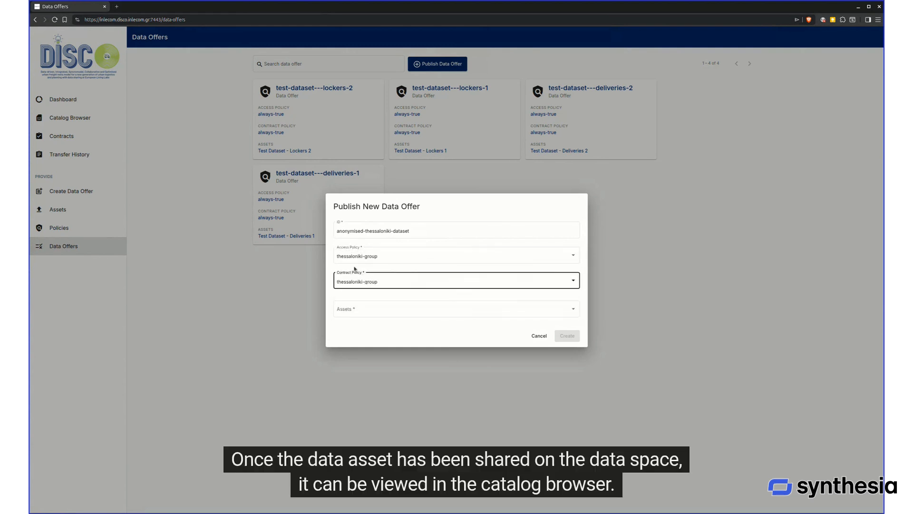
Assign the asset 3f6f5133-a8e9-4833-86b6-f4625f676e65 to the data offer and create the offer
{"action": "left_click", "coordinate": [395, 315]}
{"action": "left_click", "coordinate": [332, 311]}
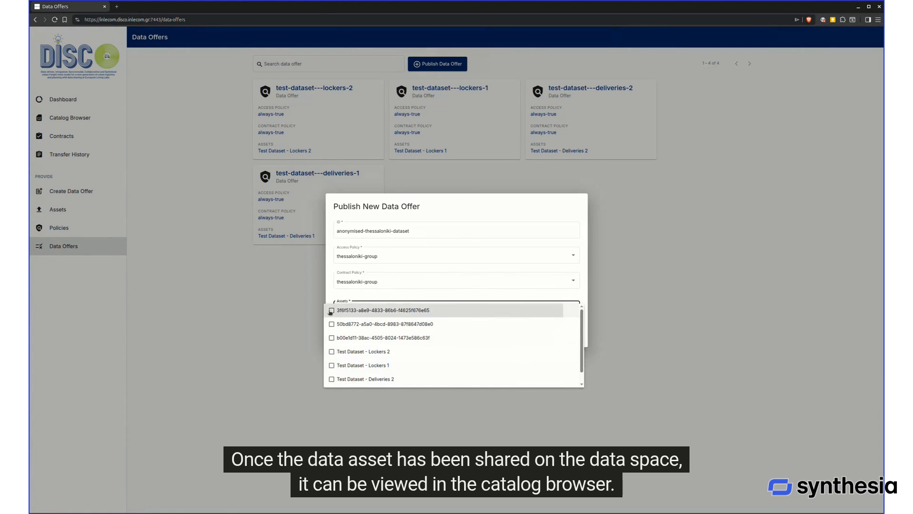
{"action": "left_click", "coordinate": [529, 204]}
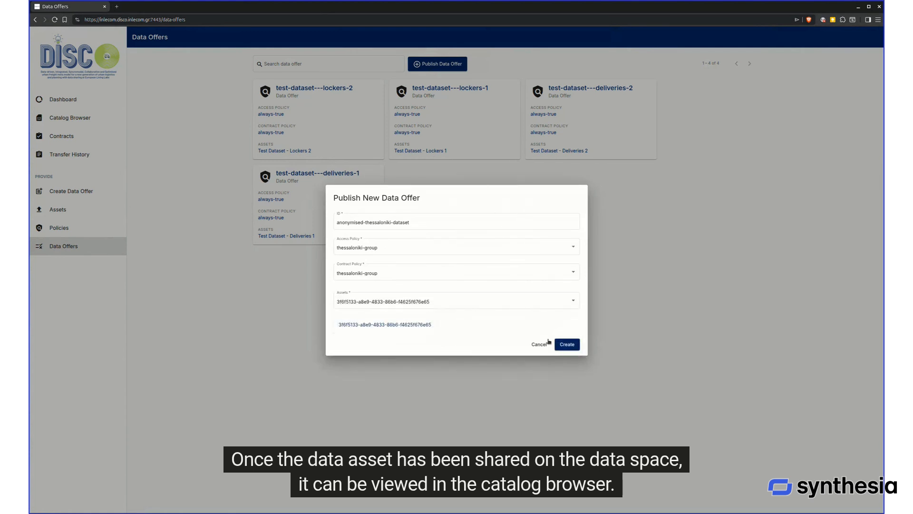
{"action": "left_click", "coordinate": [575, 349]}
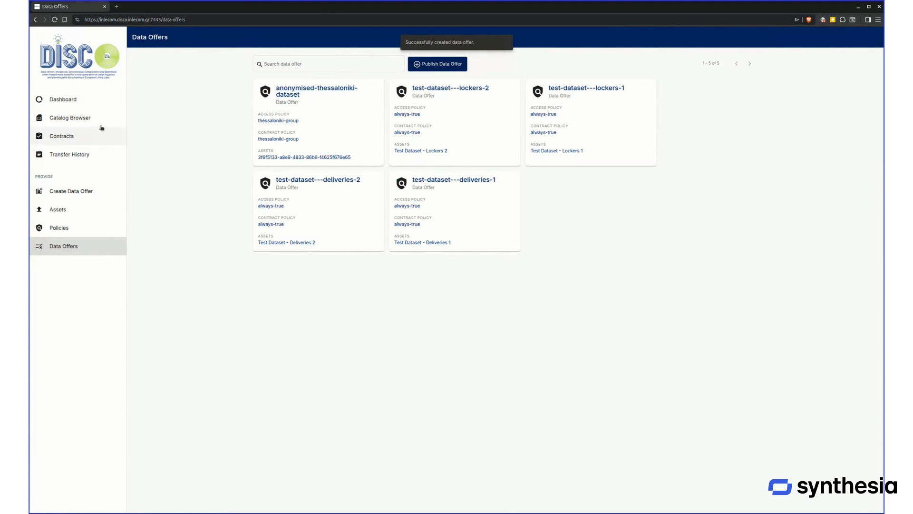
Open the Catalog Browser and get ready to search the catalog
{"action": "left_click", "coordinate": [66, 117]}
{"action": "left_click", "coordinate": [308, 70]}
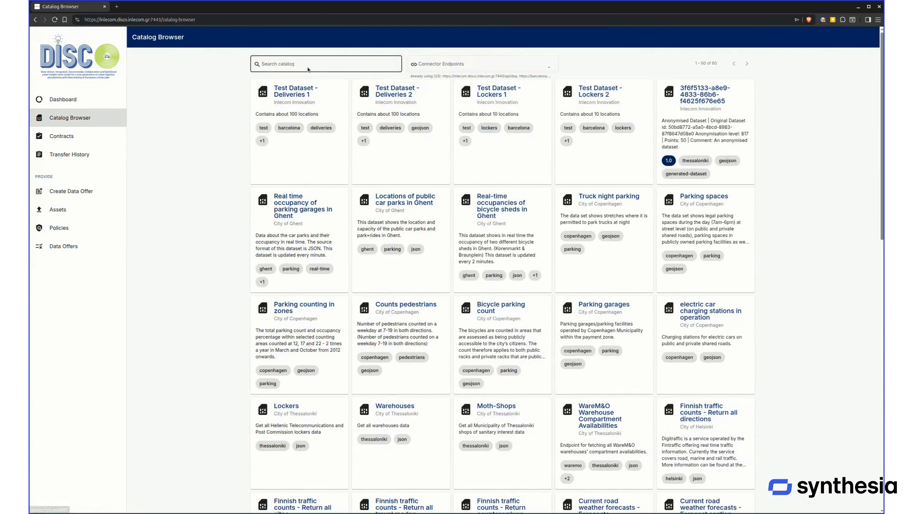